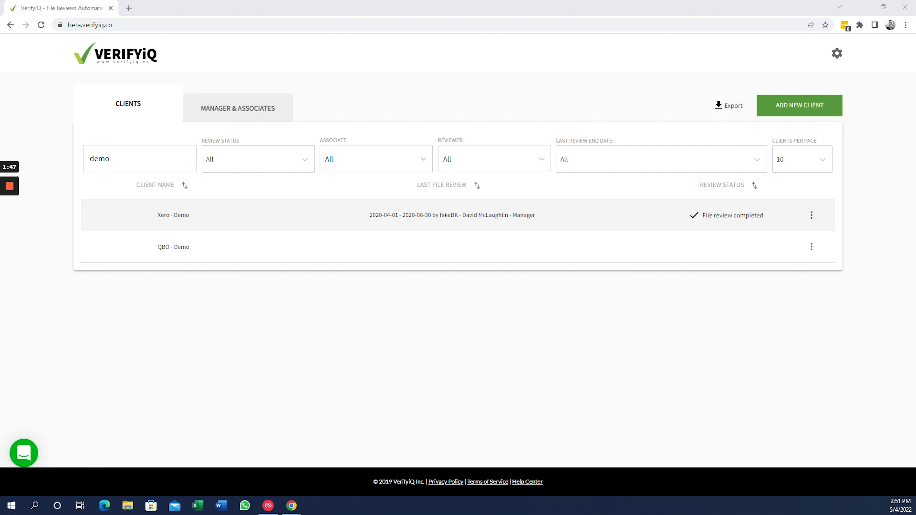
Step: Start a file review of the Xero - Demo client for the period 2020-04-01 to 2020-06-30
{"action": "key", "text": "alt+Tab"}
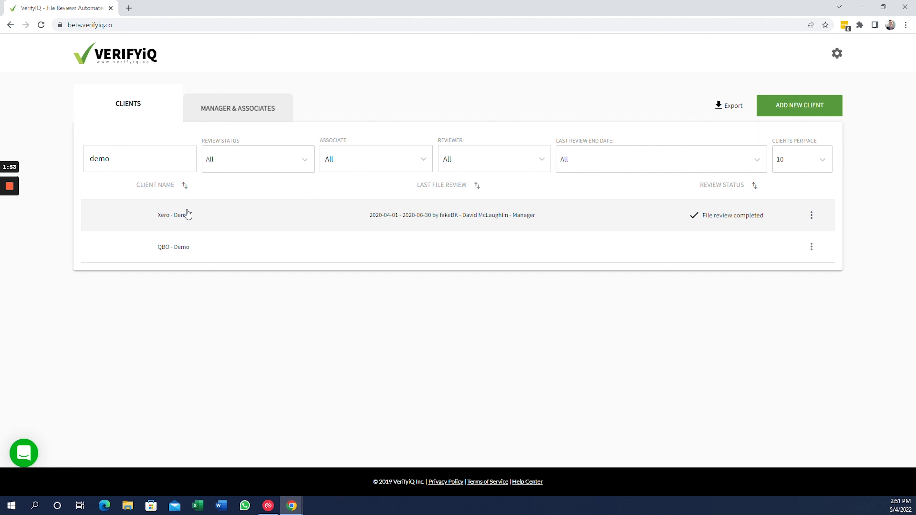
{"action": "left_click", "coordinate": [198, 216]}
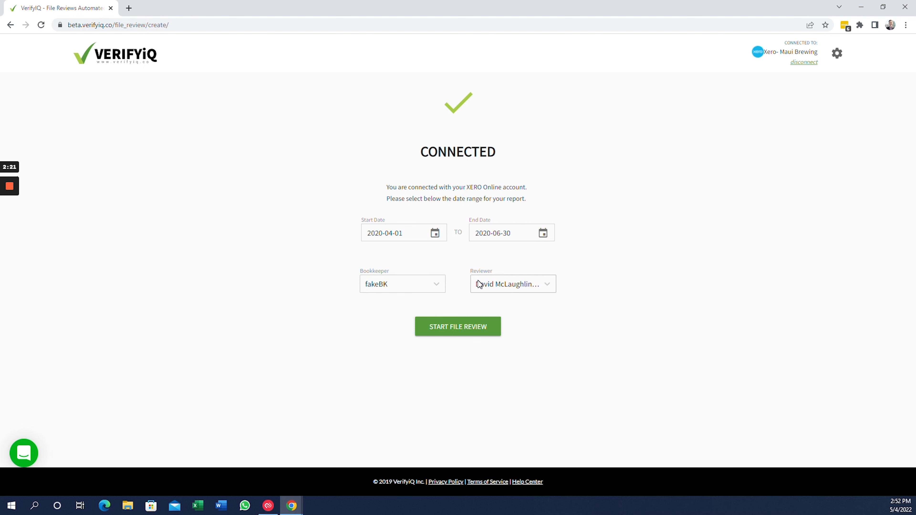
{"action": "left_click", "coordinate": [441, 328]}
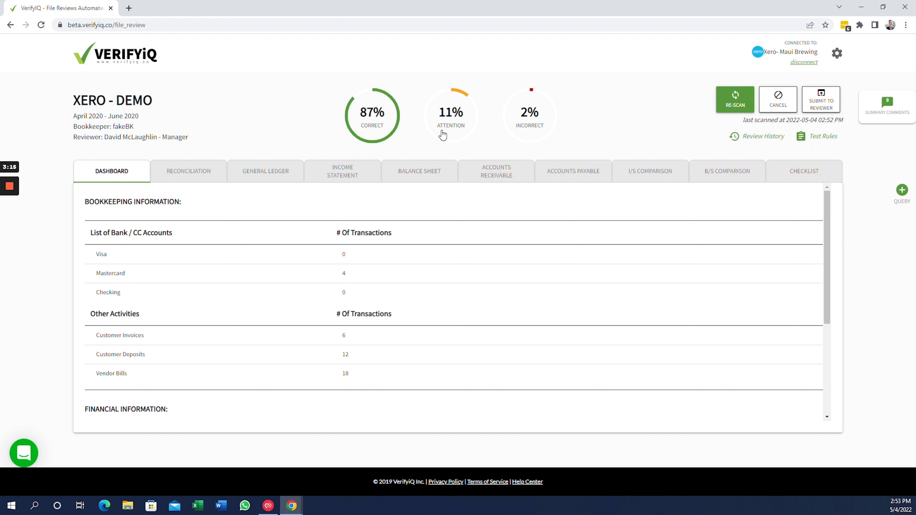
Step: Examine the review's attention, correct and incorrect item lists, and return to the reports
{"action": "left_click", "coordinate": [453, 127]}
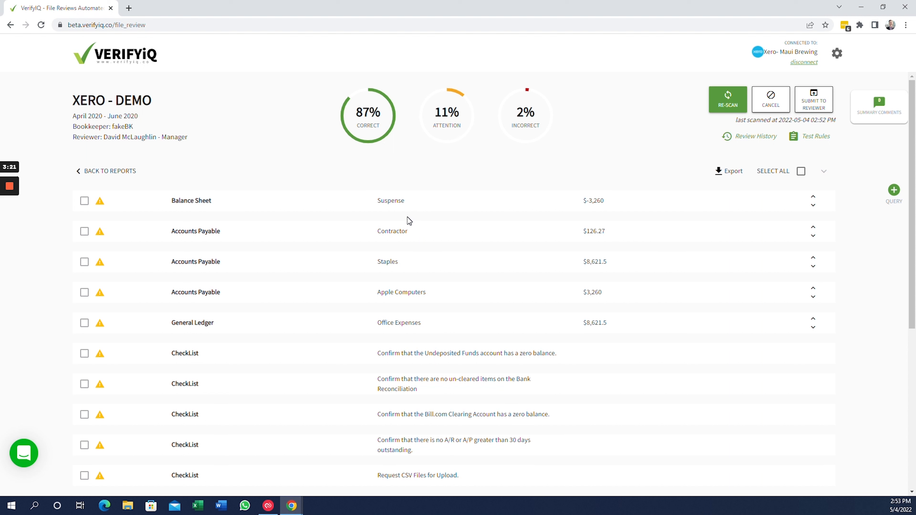
{"action": "left_click", "coordinate": [376, 129]}
{"action": "left_click", "coordinate": [439, 132]}
{"action": "left_click", "coordinate": [530, 126]}
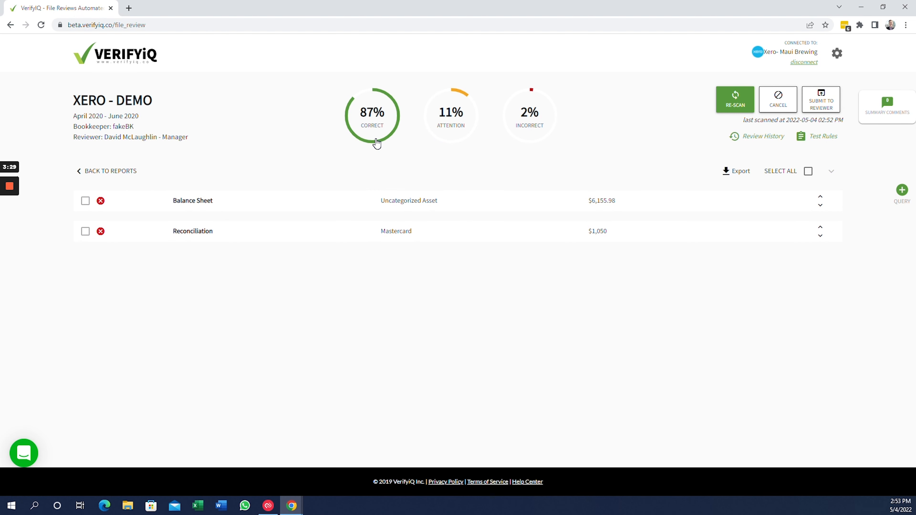
{"action": "left_click", "coordinate": [129, 173]}
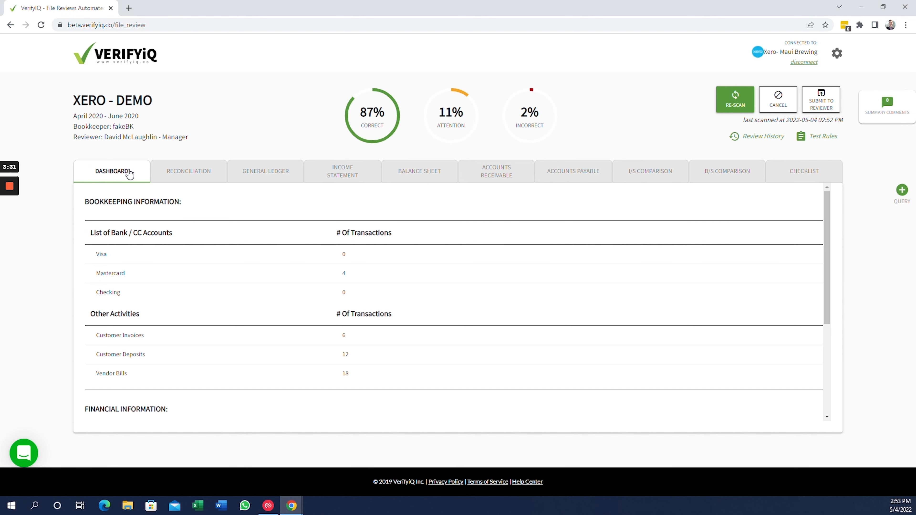
Step: Change the status of the $1,050 Mastercard transaction in the Reconciliation report to Correct
{"action": "left_click", "coordinate": [170, 174]}
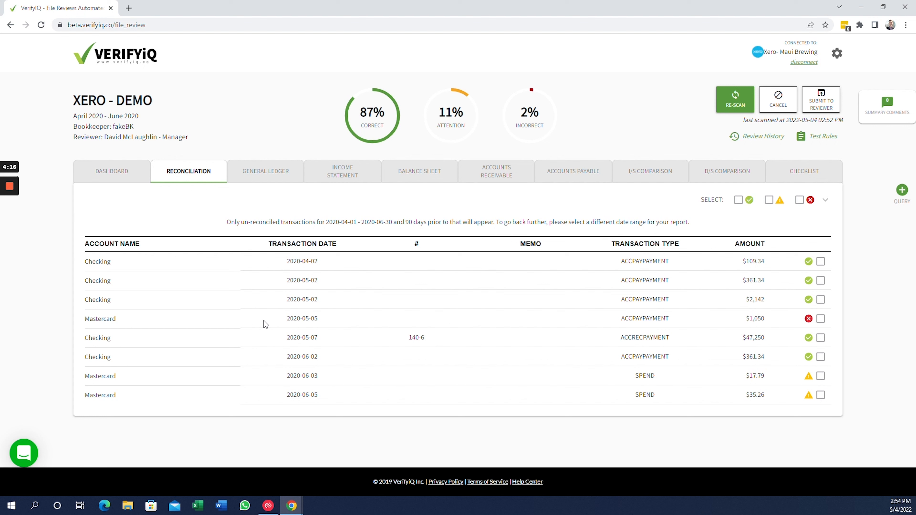
{"action": "left_click", "coordinate": [821, 319]}
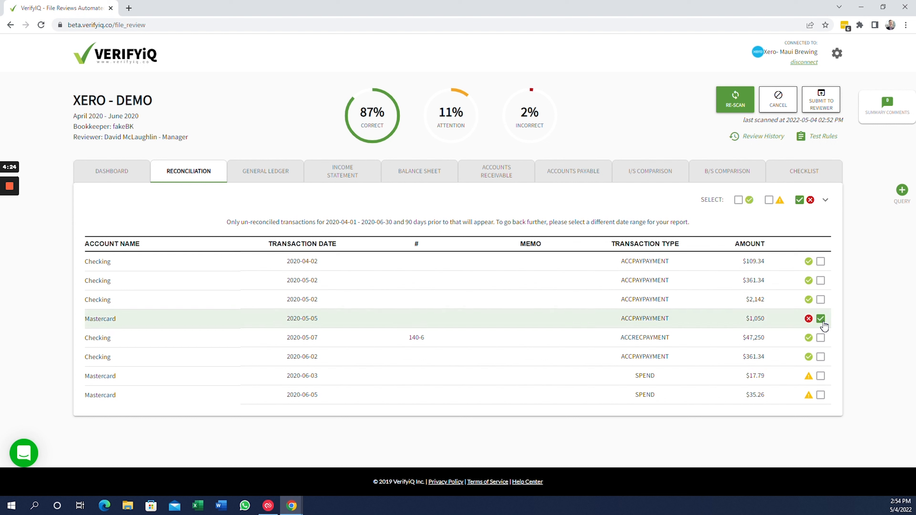
{"action": "left_click", "coordinate": [826, 201]}
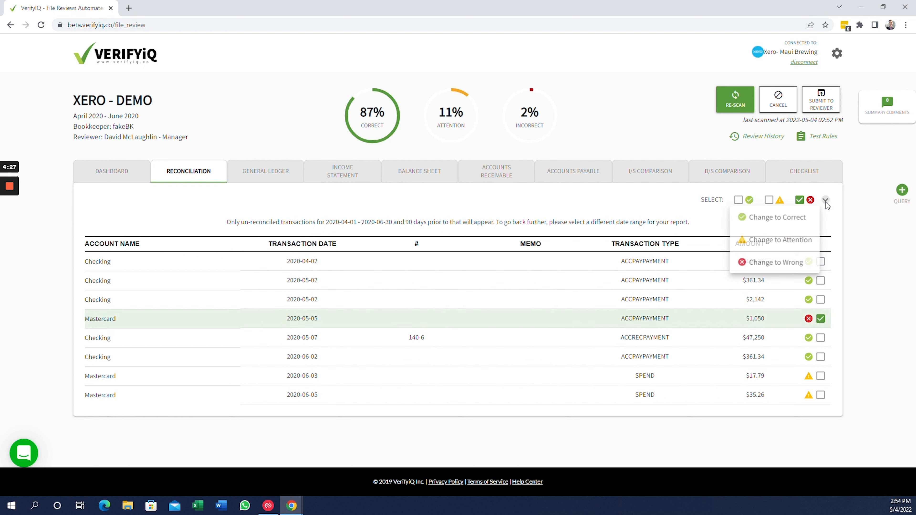
{"action": "left_click", "coordinate": [777, 217]}
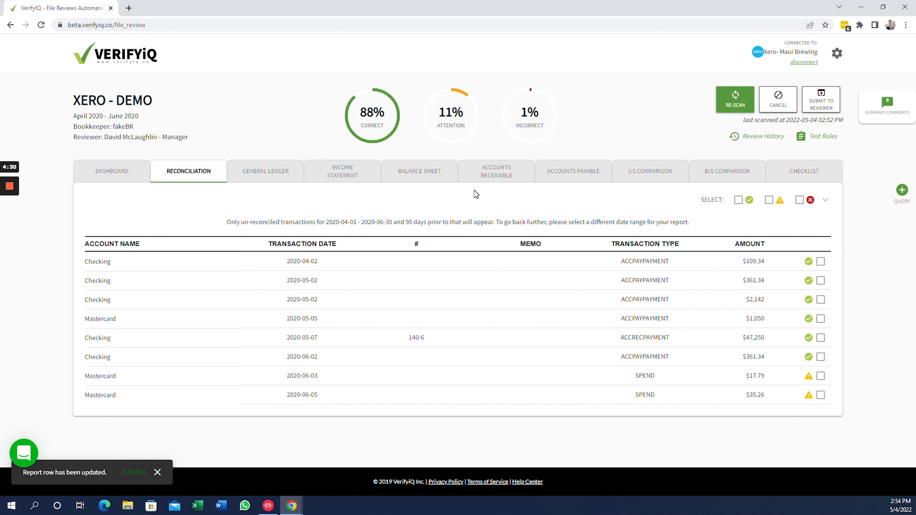
Step: Change the status of the Office Expenses furniture transaction in the General Ledger report to Correct
{"action": "left_click", "coordinate": [290, 177]}
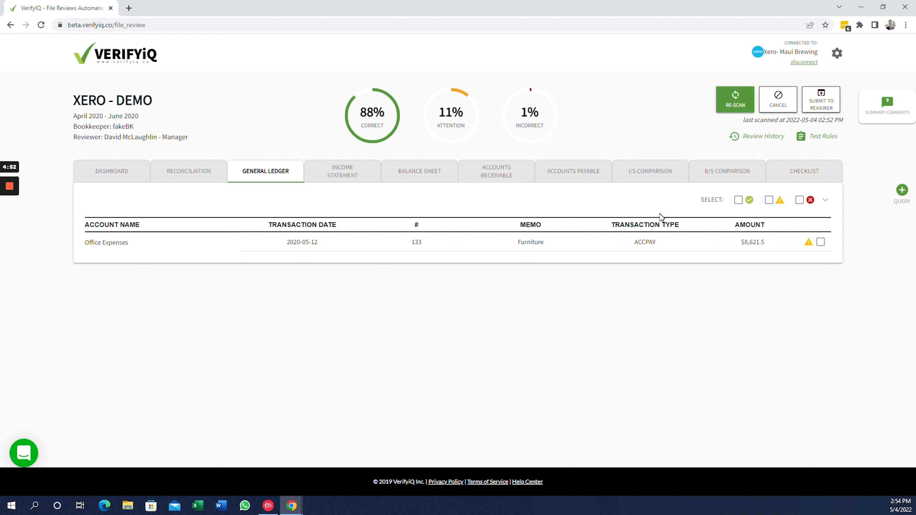
{"action": "left_click", "coordinate": [821, 243]}
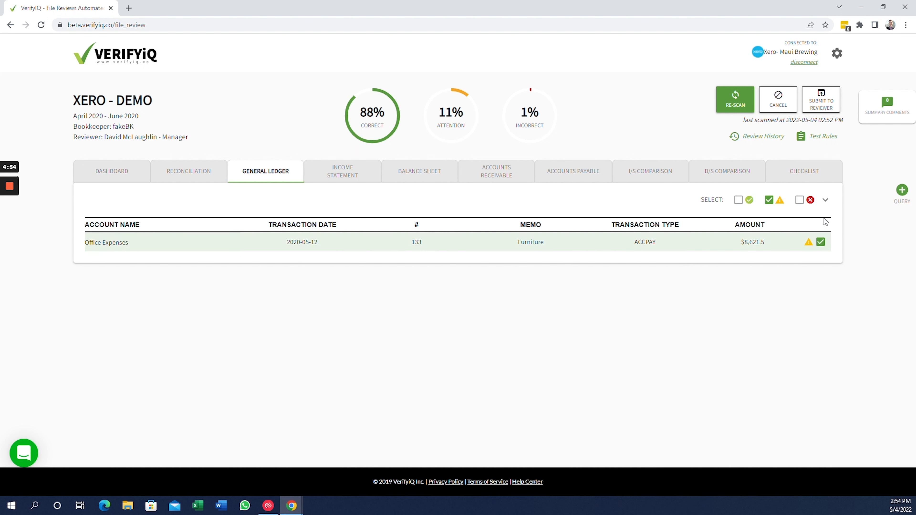
{"action": "left_click", "coordinate": [826, 201]}
{"action": "left_click", "coordinate": [780, 216]}
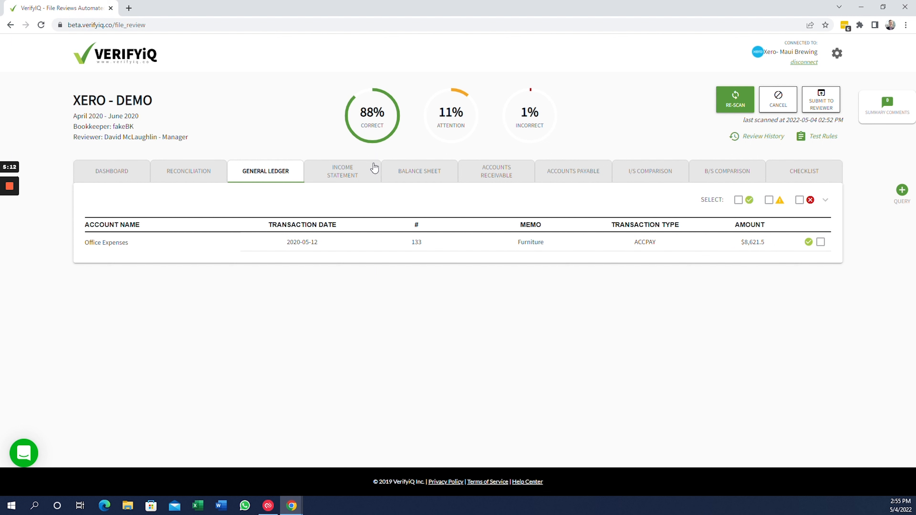
Step: Look through the Income Statement, Balance Sheet, Accounts Receivable and Accounts Payable reports
{"action": "left_click", "coordinate": [364, 173]}
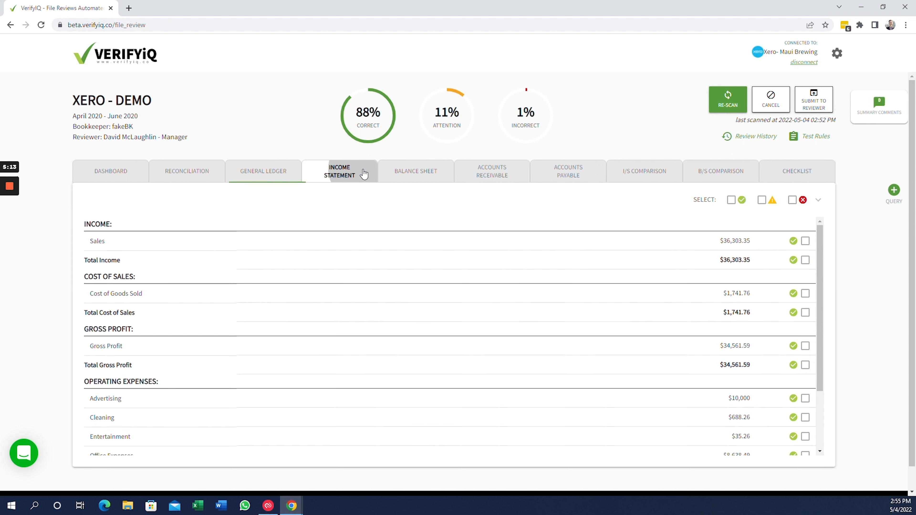
{"action": "left_click", "coordinate": [401, 174]}
{"action": "left_click", "coordinate": [494, 172]}
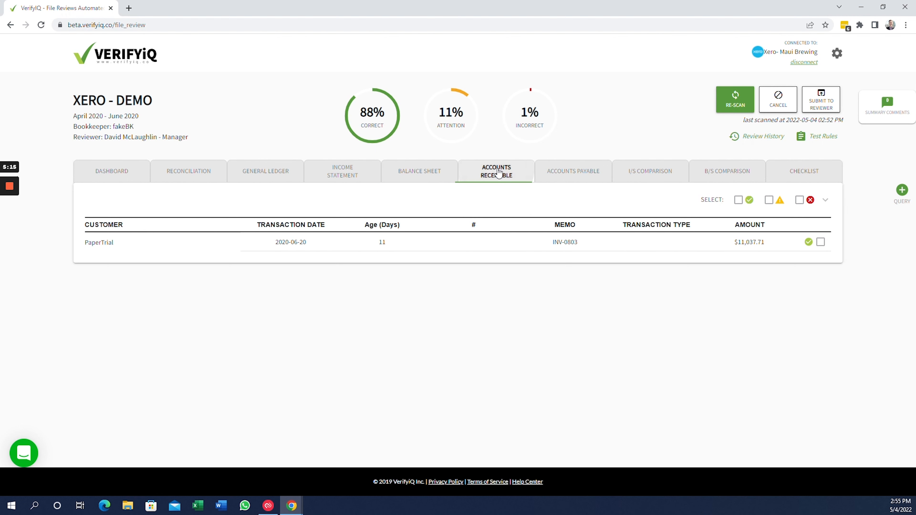
{"action": "left_click", "coordinate": [563, 176]}
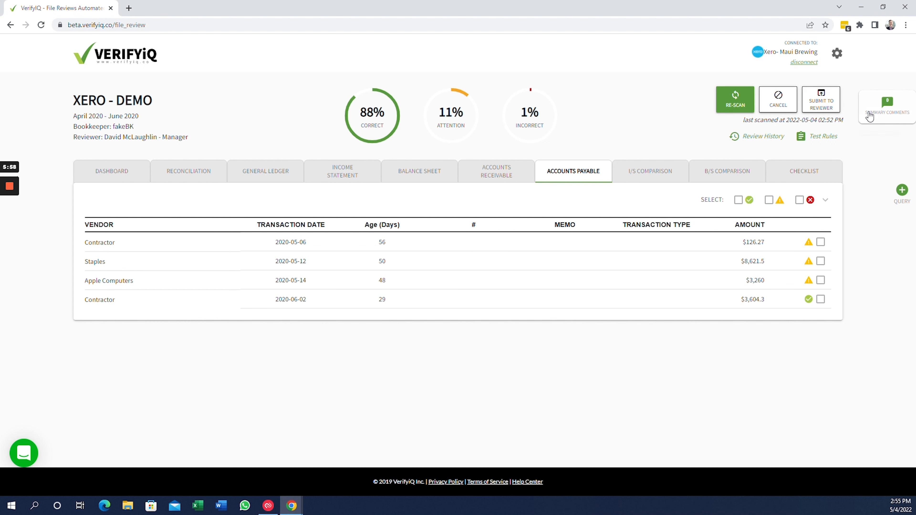
Step: Save the bookkeeper summary comment "Sales are down 50% for the month. Please discuss wit the client."
{"action": "left_click", "coordinate": [880, 112]}
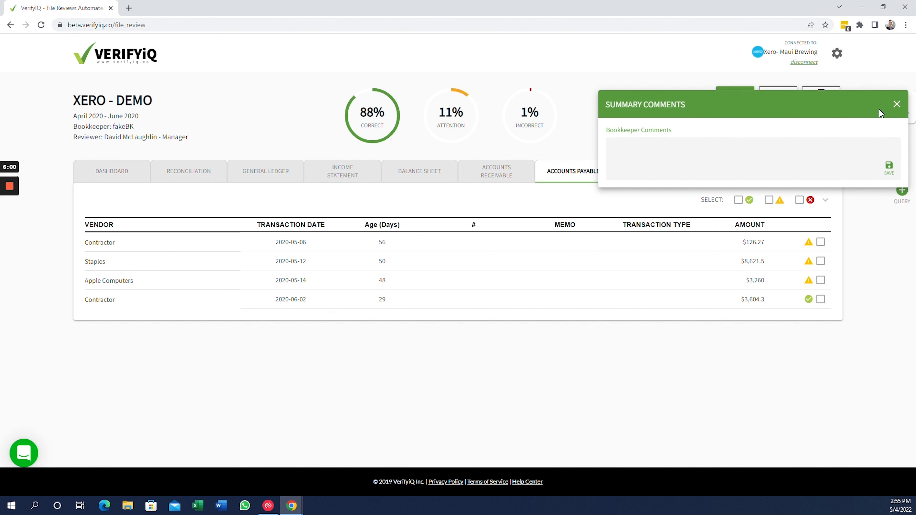
{"action": "type", "text": "Sales are down 50% for the month. Please dis"}
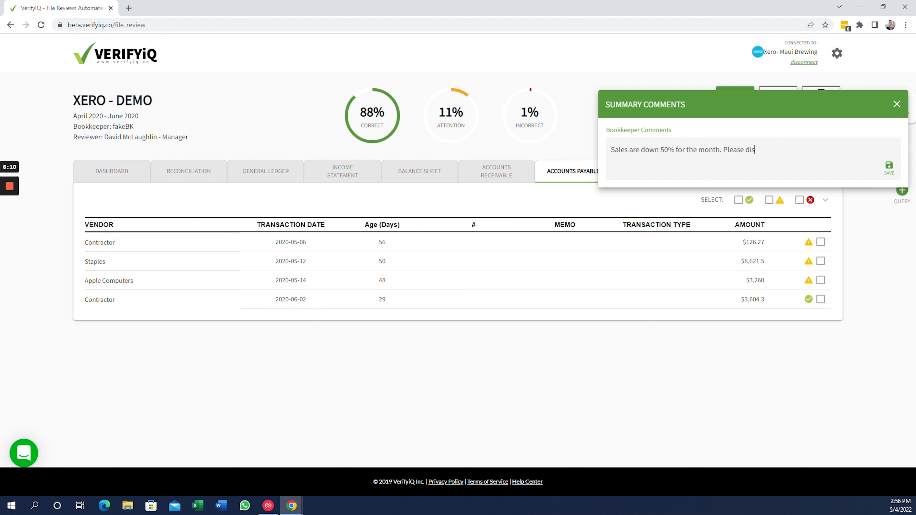
{"action": "type", "text": "ucss wit the client."}
{"action": "right_click", "coordinate": [759, 150]}
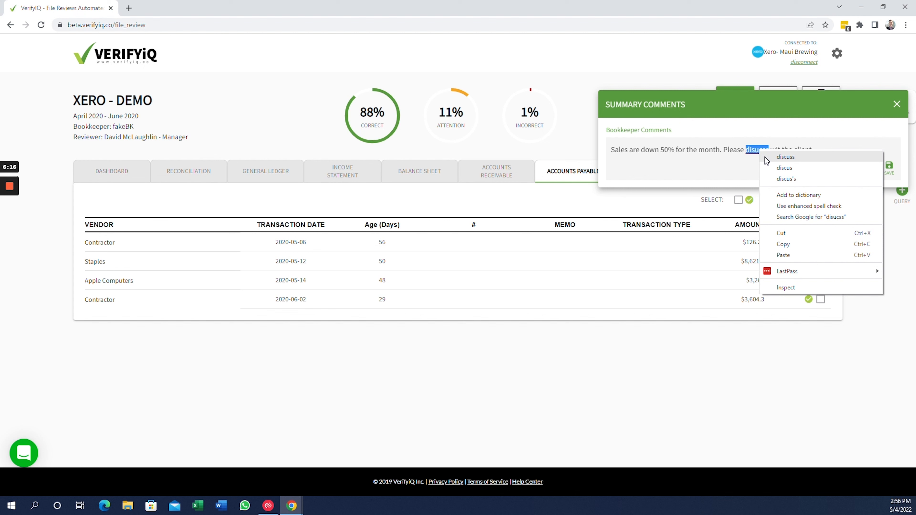
{"action": "left_click", "coordinate": [767, 160]}
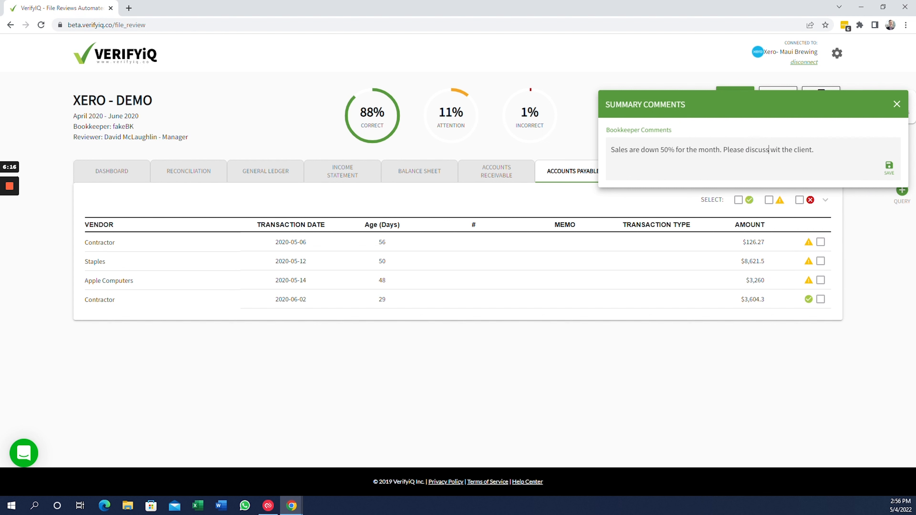
{"action": "left_click", "coordinate": [886, 172]}
{"action": "left_click", "coordinate": [896, 105]}
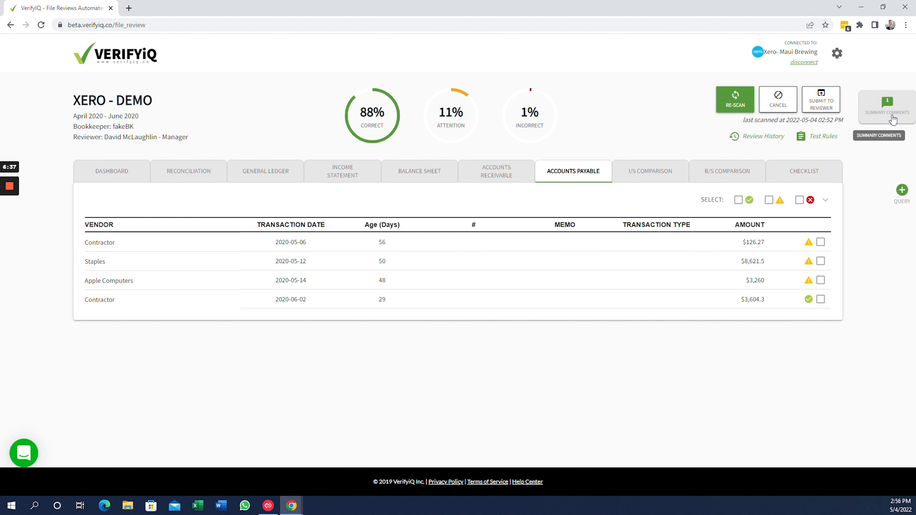
Step: Create a query in the Reconciliation section titled "AMEX Stmts" with the comment "No stmts received from client this month. Please request."
{"action": "left_click", "coordinate": [901, 195]}
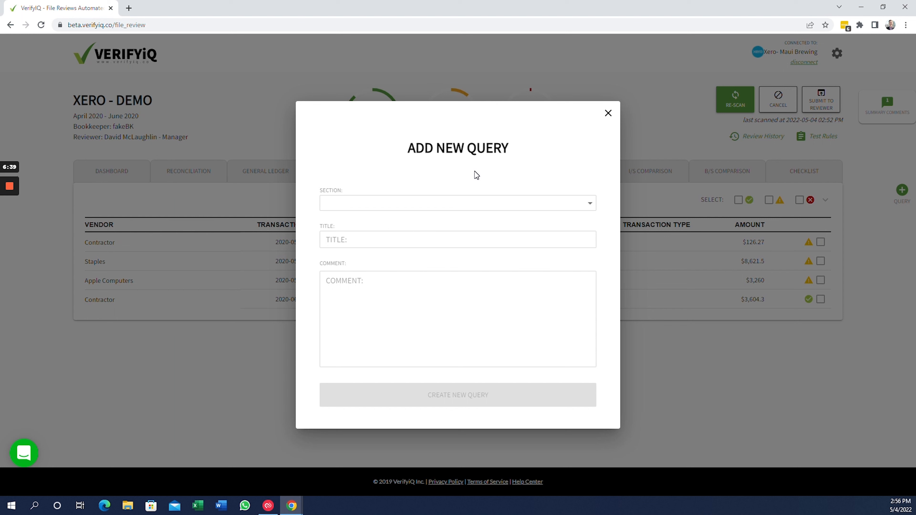
{"action": "left_click", "coordinate": [352, 206]}
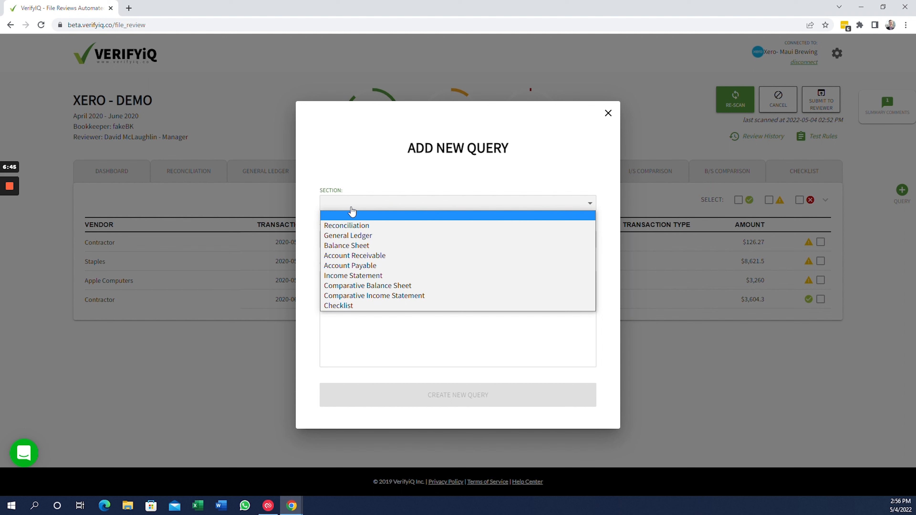
{"action": "left_click", "coordinate": [350, 227]}
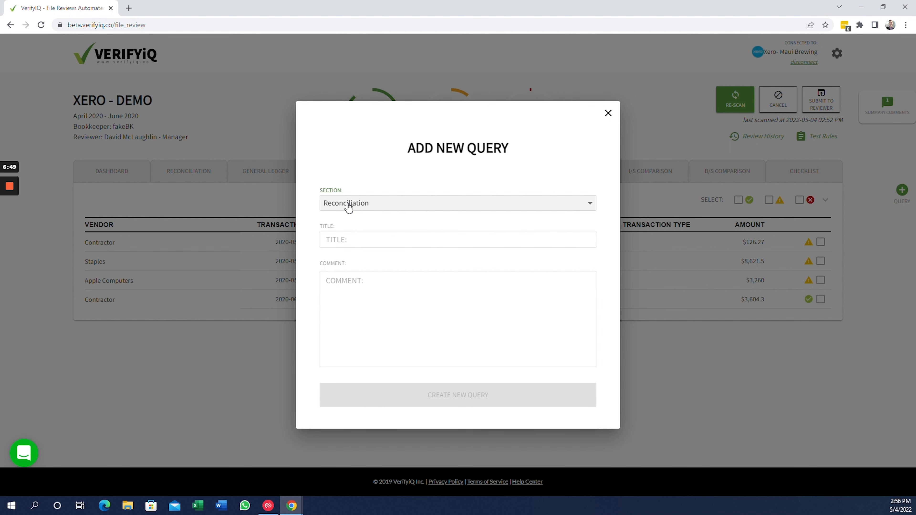
{"action": "left_click", "coordinate": [351, 240]}
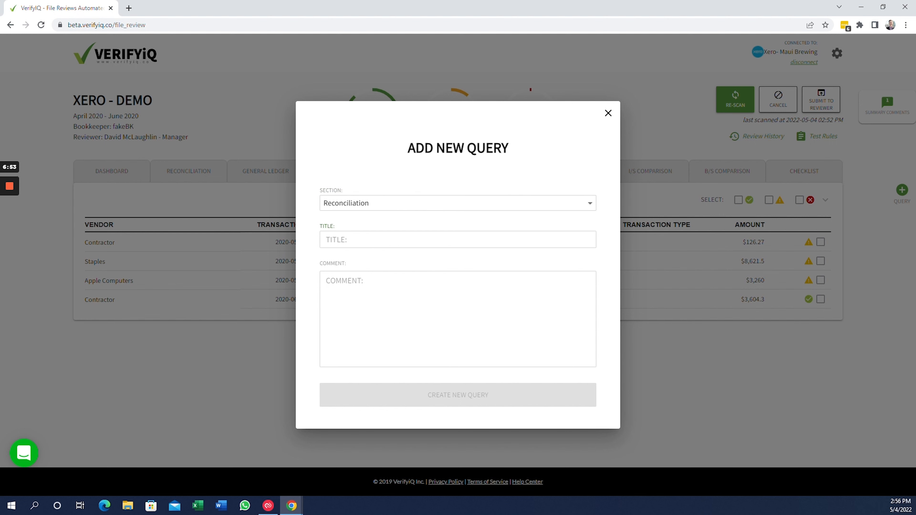
{"action": "type", "text": "AMEX"}
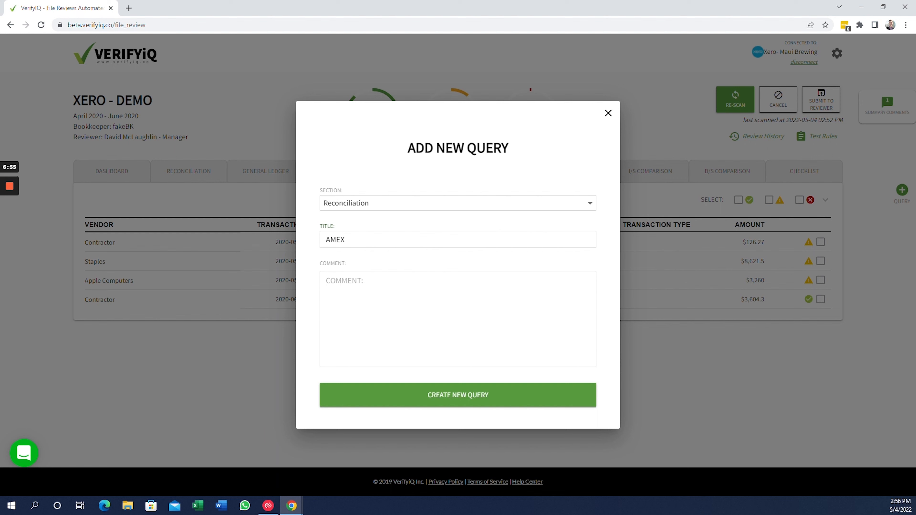
{"action": "type", "text": " Stmts"}
{"action": "key", "text": "Tab"}
{"action": "type", "text": "No stmts received "}
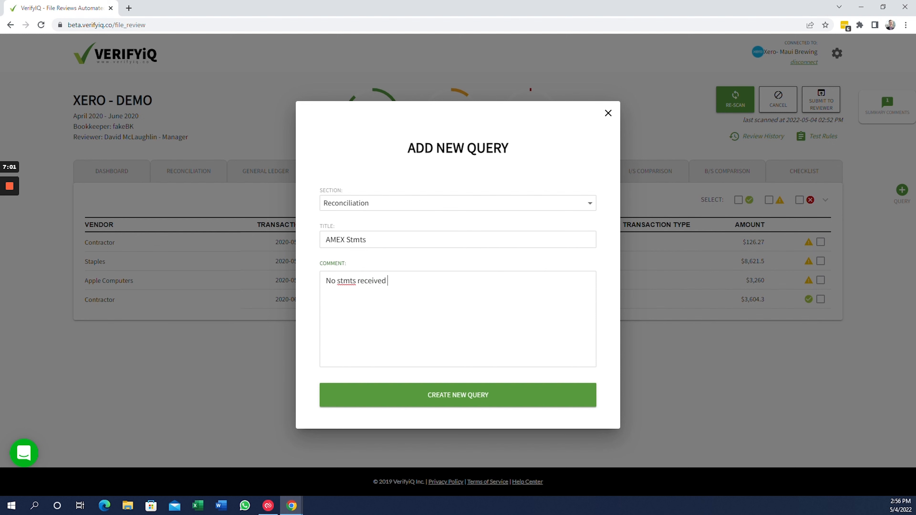
{"action": "type", "text": "from client this month. Please re"}
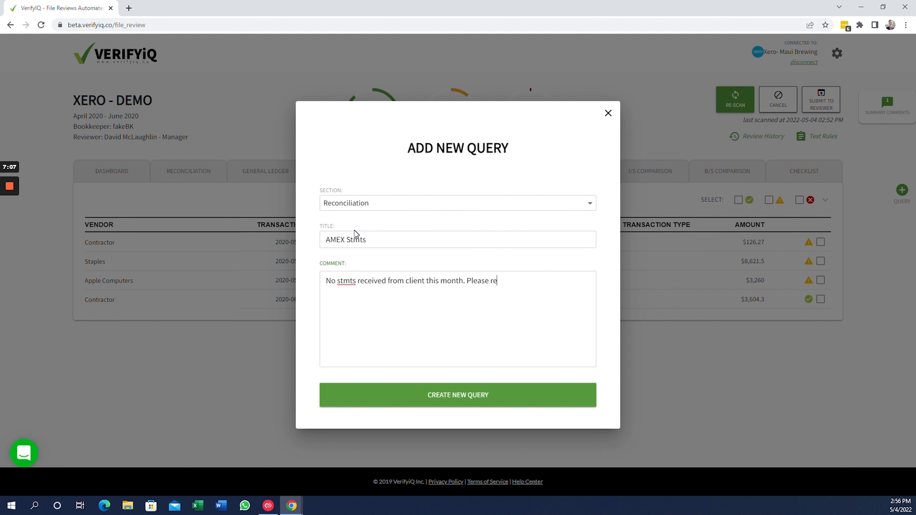
{"action": "type", "text": "quest."}
{"action": "left_click", "coordinate": [390, 396]}
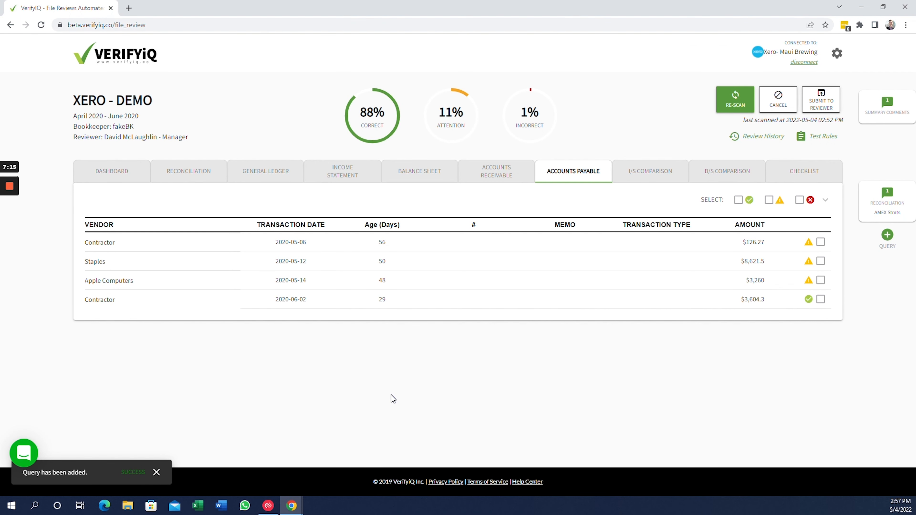
Step: Change the Undeposited Funds zero-balance item in the Checklist to Correct and submit the file review to the reviewer
{"action": "left_click", "coordinate": [796, 173]}
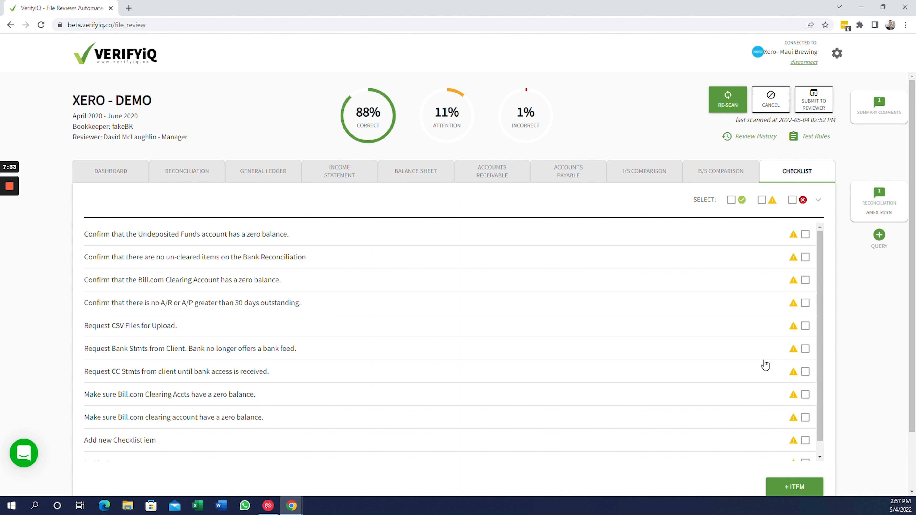
{"action": "scroll", "coordinate": [914, 331], "scroll_direction": "down", "scroll_amount": 2}
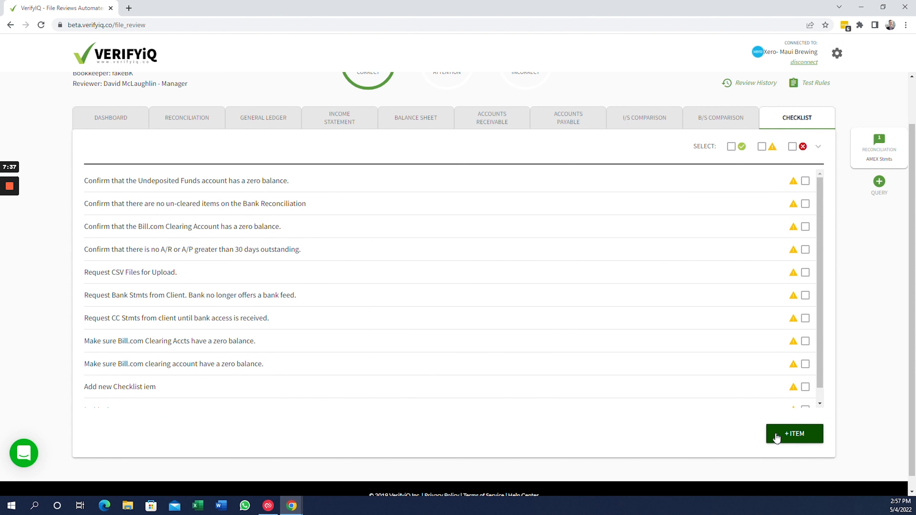
{"action": "scroll", "coordinate": [787, 299], "scroll_direction": "up", "scroll_amount": 2}
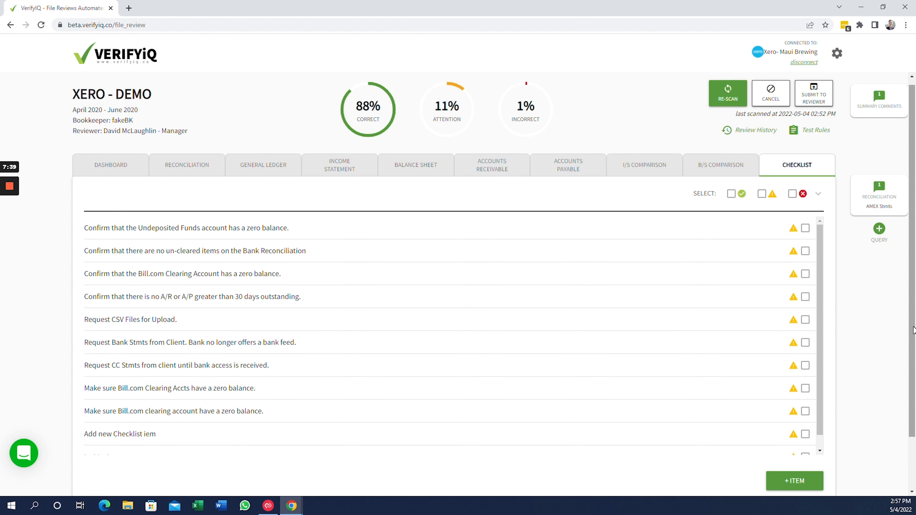
{"action": "left_click", "coordinate": [805, 228]}
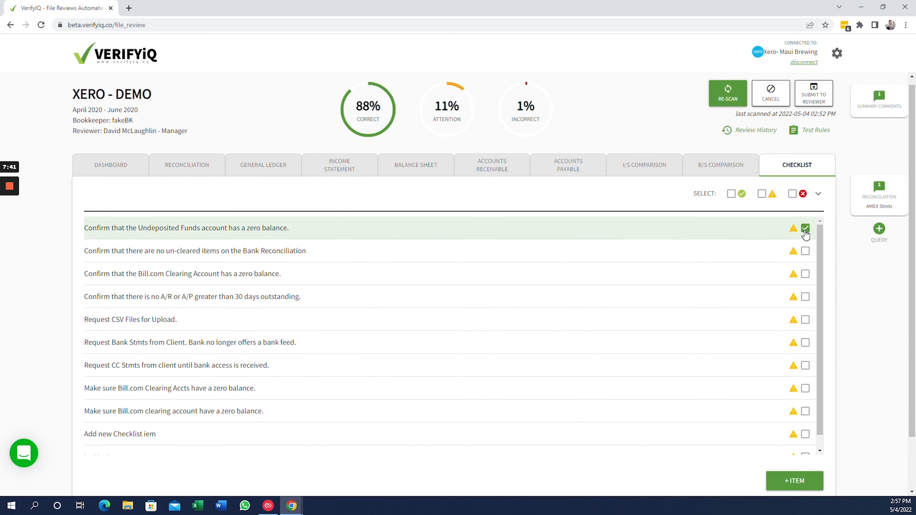
{"action": "left_click", "coordinate": [818, 193]}
{"action": "left_click", "coordinate": [782, 212]}
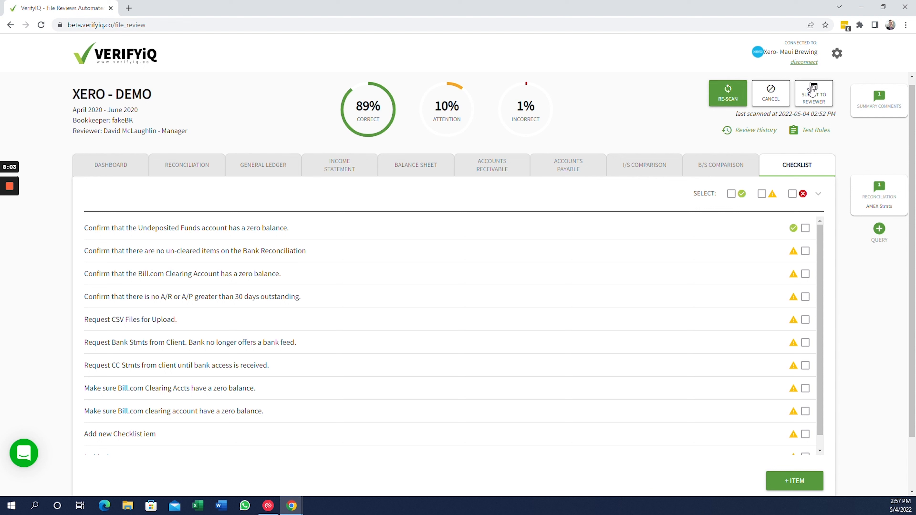
{"action": "left_click", "coordinate": [813, 97]}
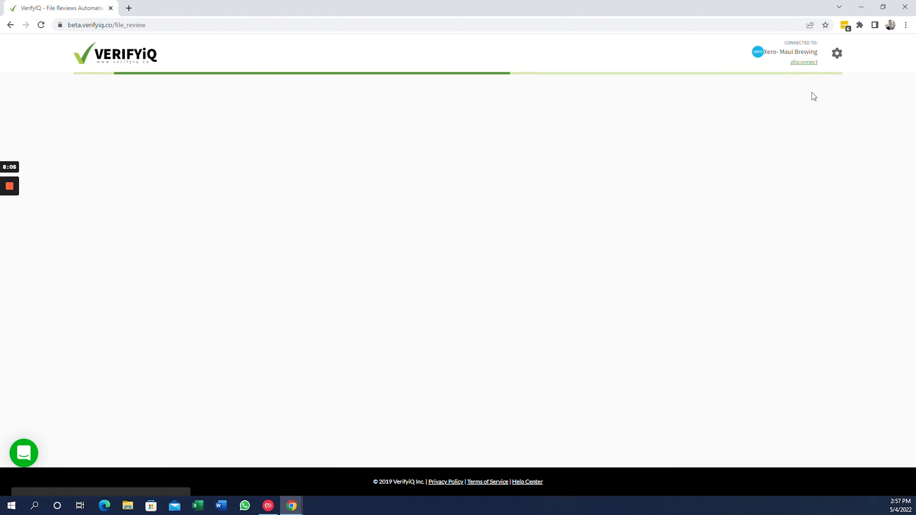
Step: Search the client list for "demo" and open the Xero - Demo file review
{"action": "left_click", "coordinate": [138, 159]}
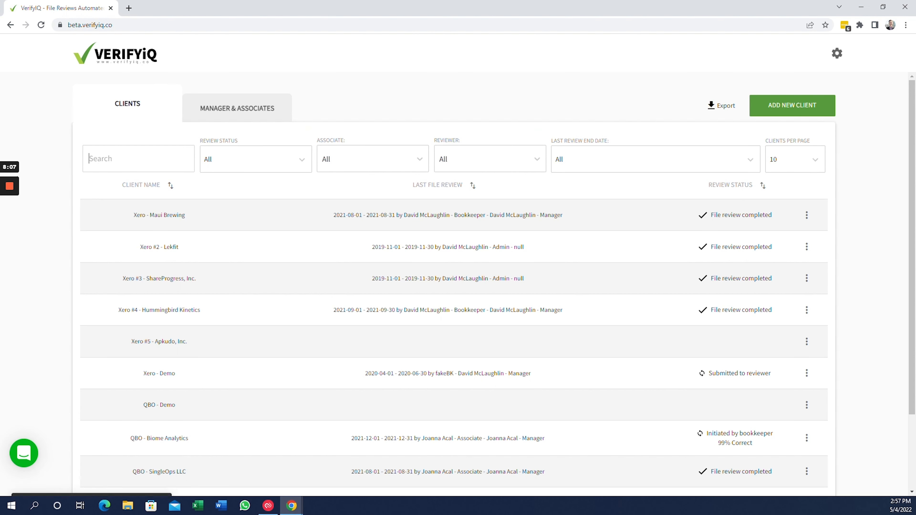
{"action": "type", "text": "demo"}
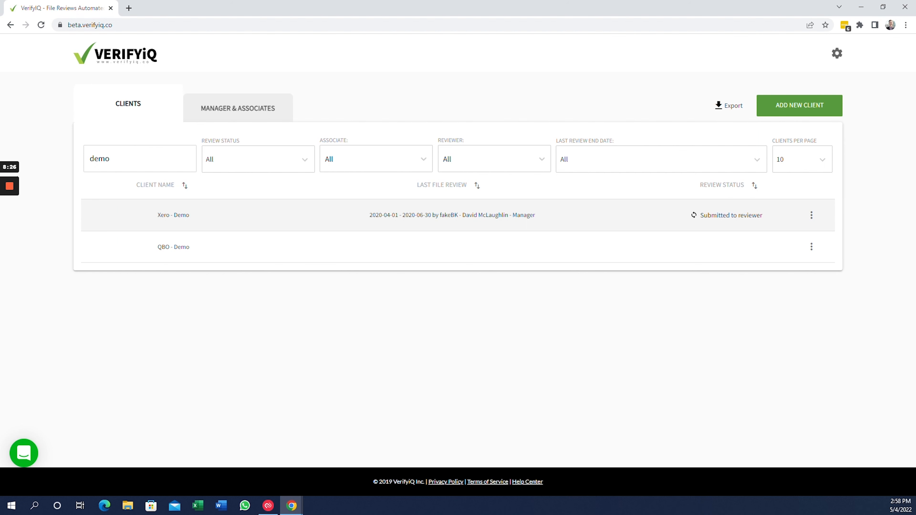
{"action": "left_click", "coordinate": [174, 218]}
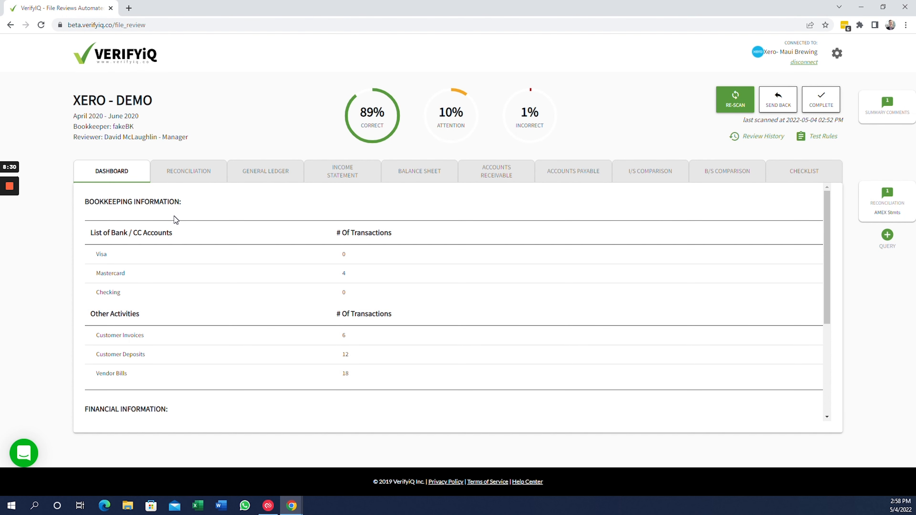
Step: Examine the Reconciliation report and the lists of Attention, Incorrect and Correct items, and return to the reports
{"action": "left_click", "coordinate": [179, 174]}
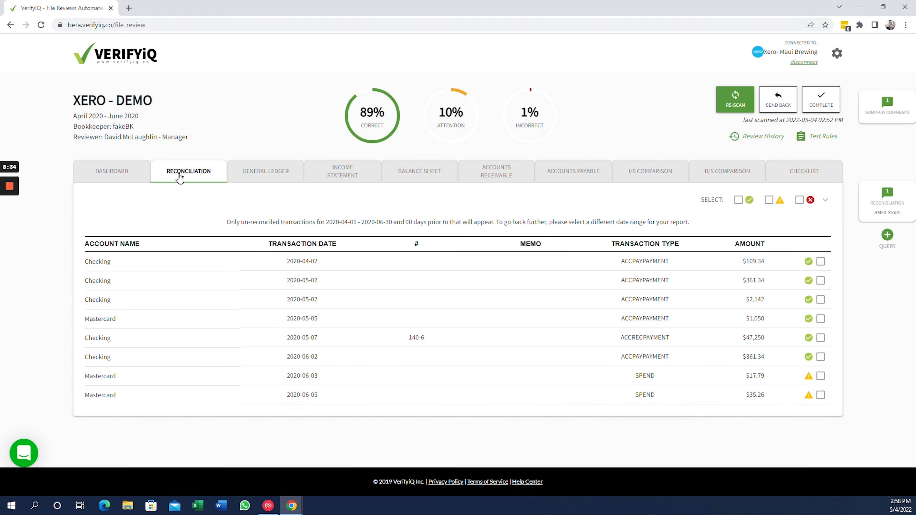
{"action": "left_click", "coordinate": [452, 114]}
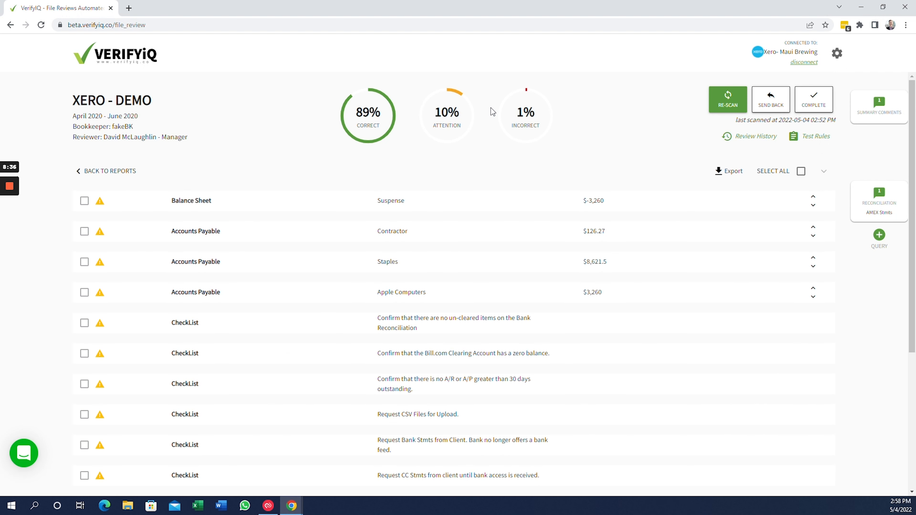
{"action": "left_click", "coordinate": [516, 115]}
{"action": "left_click", "coordinate": [458, 123]}
{"action": "left_click", "coordinate": [368, 123]}
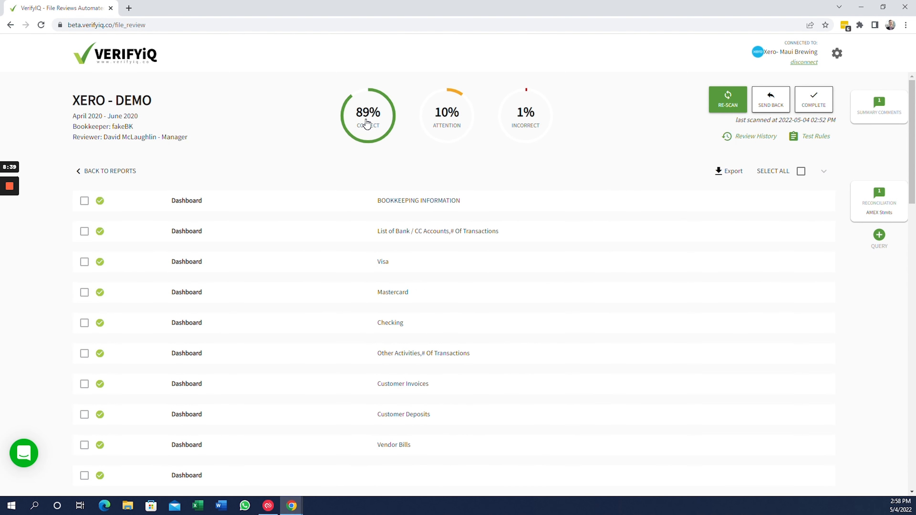
{"action": "left_click", "coordinate": [111, 172]}
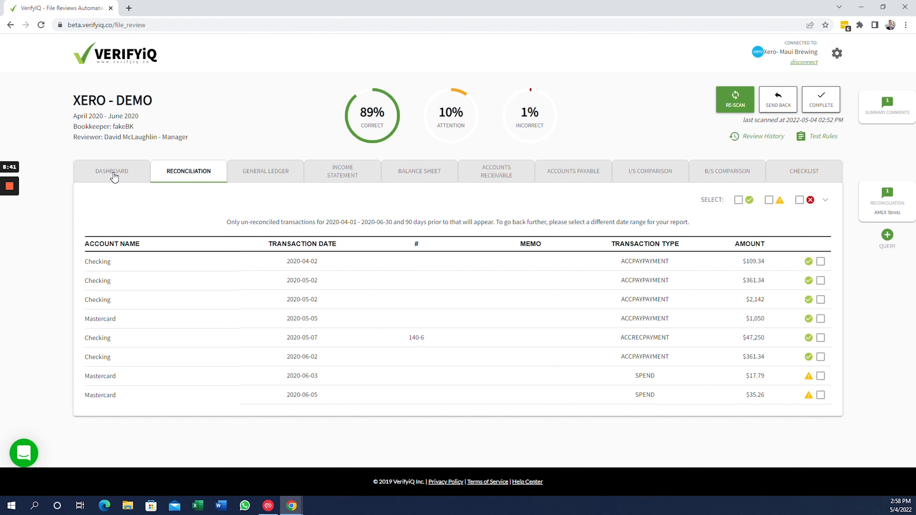
Step: Look through the General Ledger, Income Statement and Balance Sheet reports and return to the Reconciliation report
{"action": "left_click", "coordinate": [262, 173]}
{"action": "left_click", "coordinate": [332, 173]}
{"action": "left_click", "coordinate": [403, 173]}
{"action": "left_click", "coordinate": [259, 171]}
{"action": "left_click", "coordinate": [189, 175]}
Step: Save the reviewer summary comment "Yes, will discuss." and close the summary comments
{"action": "left_click", "coordinate": [883, 114]}
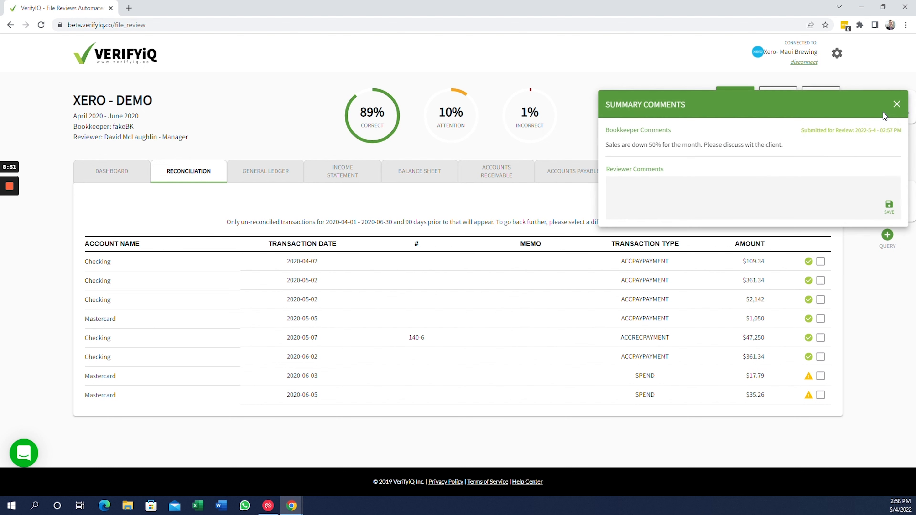
{"action": "type", "text": "Yes, will discuss."}
{"action": "left_click", "coordinate": [889, 208]}
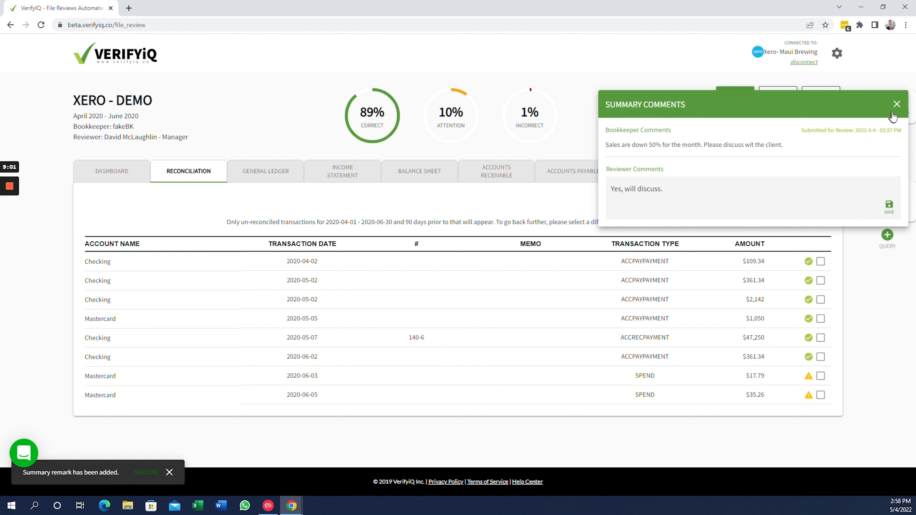
{"action": "left_click", "coordinate": [896, 105]}
Step: Reply to the AMEX Stmts query with the comment "Yes, will do." and leave the query open
{"action": "left_click", "coordinate": [885, 207]}
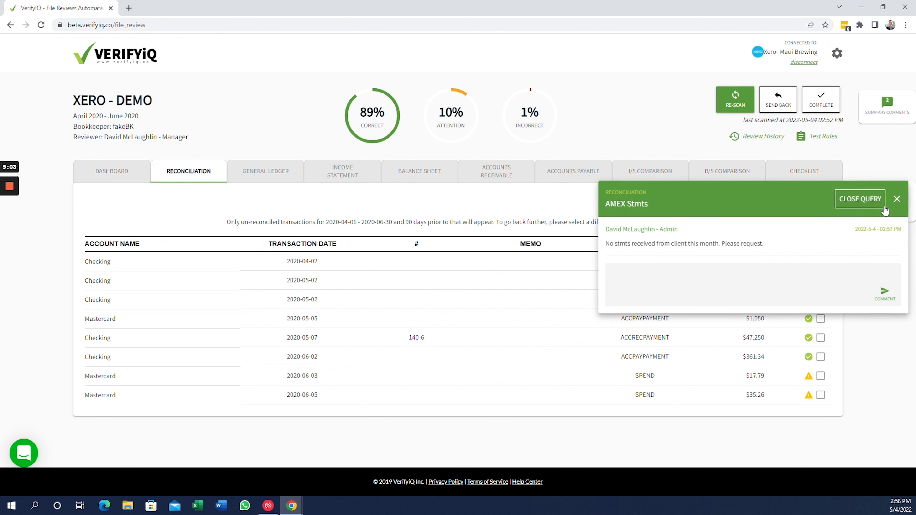
{"action": "type", "text": "Yes, will do."}
{"action": "left_click", "coordinate": [885, 293]}
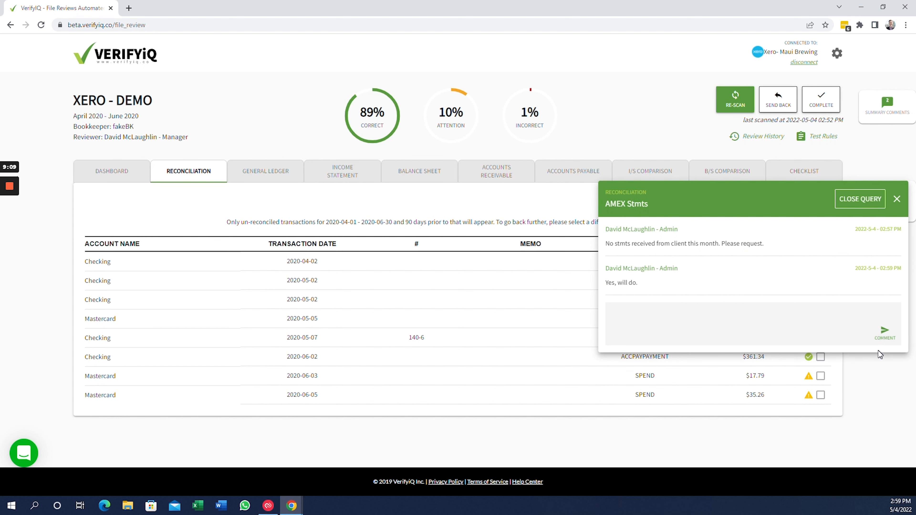
{"action": "left_click", "coordinate": [897, 199]}
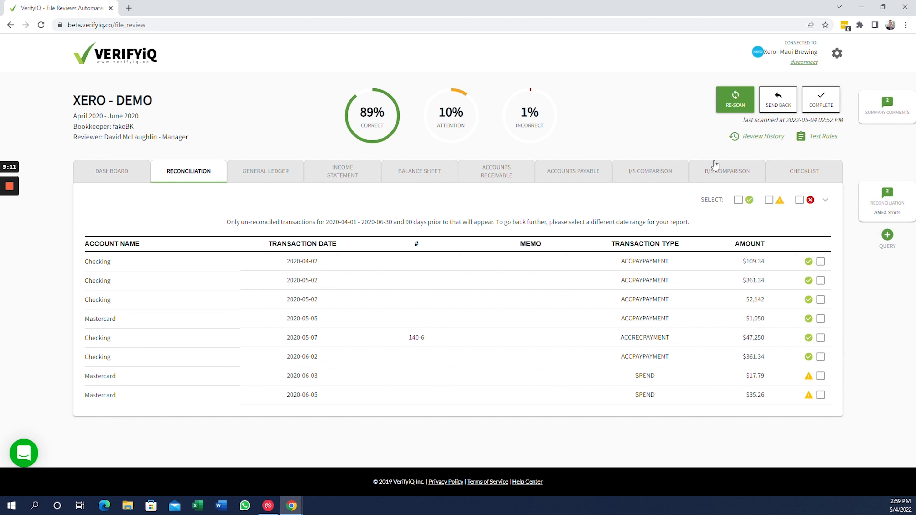
Step: Check the review history and the Income Statement, Balance Sheet, Accounts Receivable and General Ledger reports
{"action": "left_click", "coordinate": [762, 139]}
{"action": "left_click", "coordinate": [341, 172]}
{"action": "left_click", "coordinate": [401, 173]}
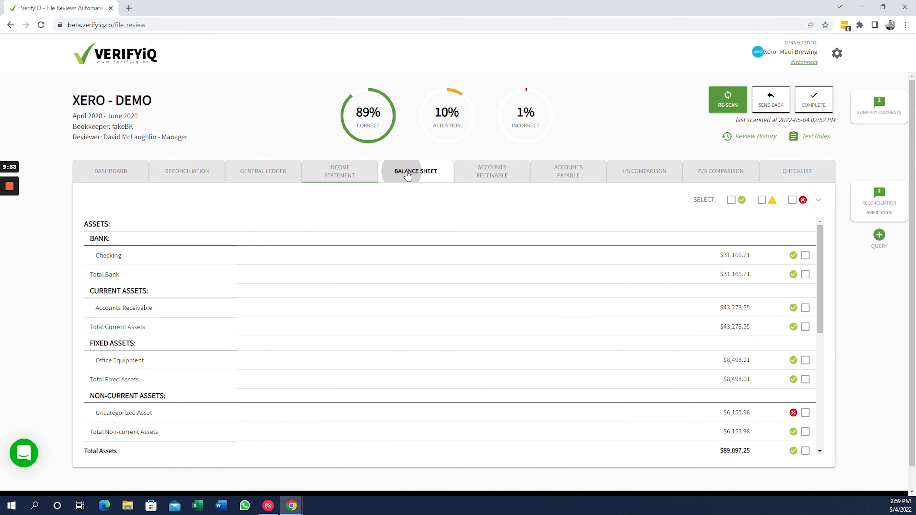
{"action": "left_click", "coordinate": [481, 172]}
{"action": "left_click", "coordinate": [279, 177]}
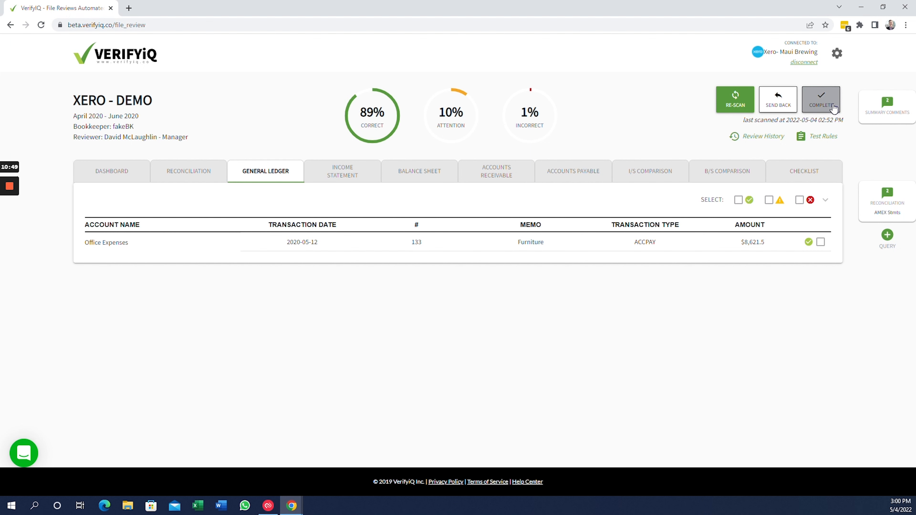
Step: Mark the Xero - Demo file review as complete and search the client list for "demo" to check its status
{"action": "left_click", "coordinate": [834, 108]}
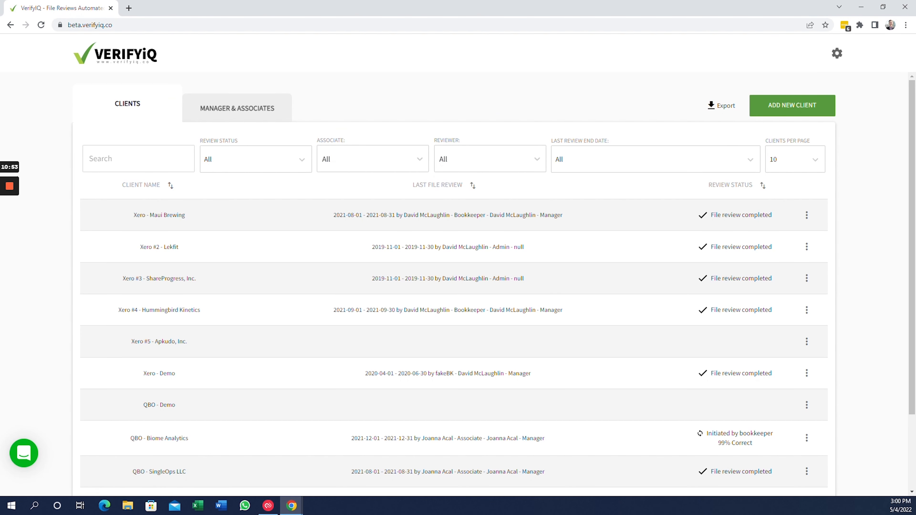
{"action": "type", "text": "demo"}
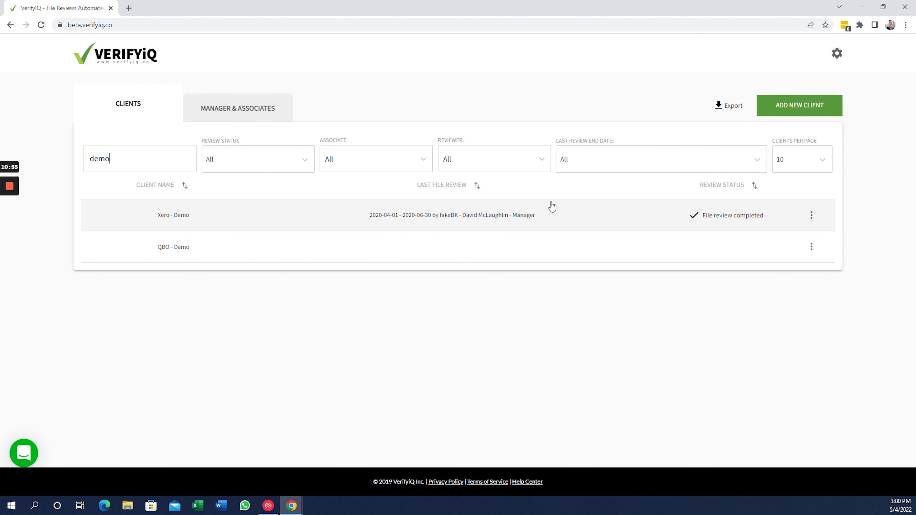